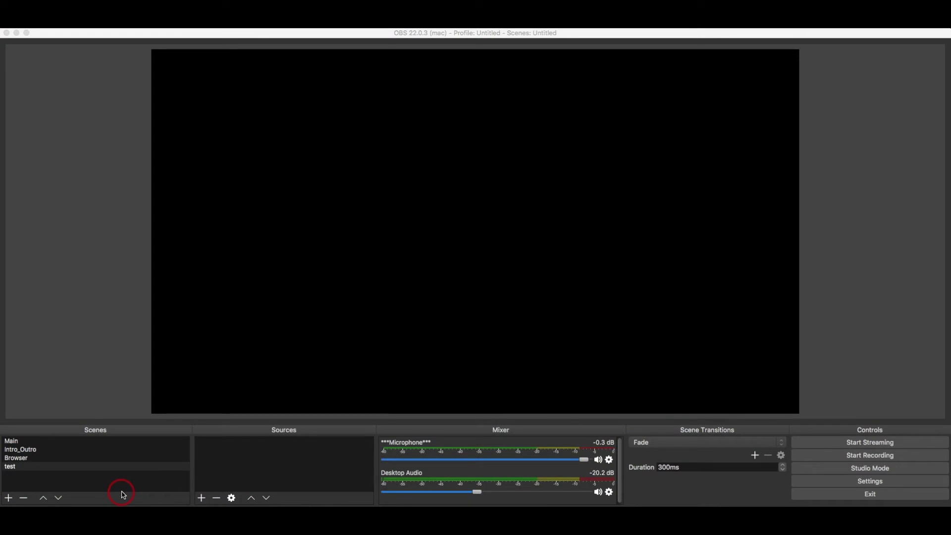
- Add a new scene called 'Sample Scene' to the Scenes list
click(12, 499)
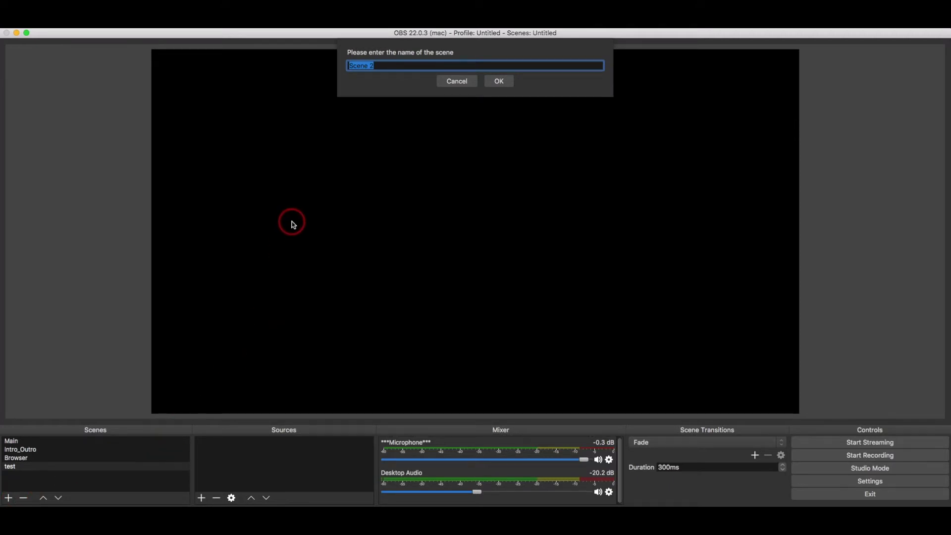
text(Sample )
text(Sce)
text(ne)
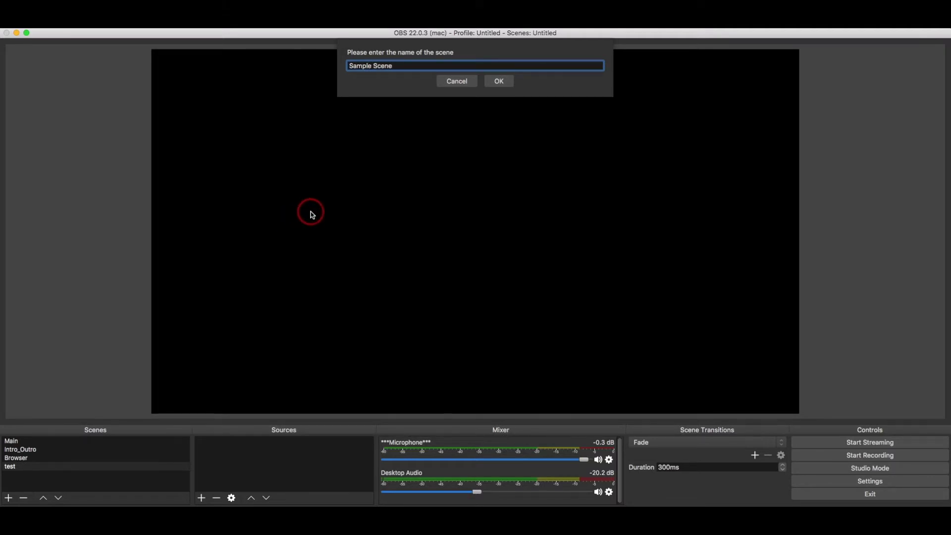
click(499, 82)
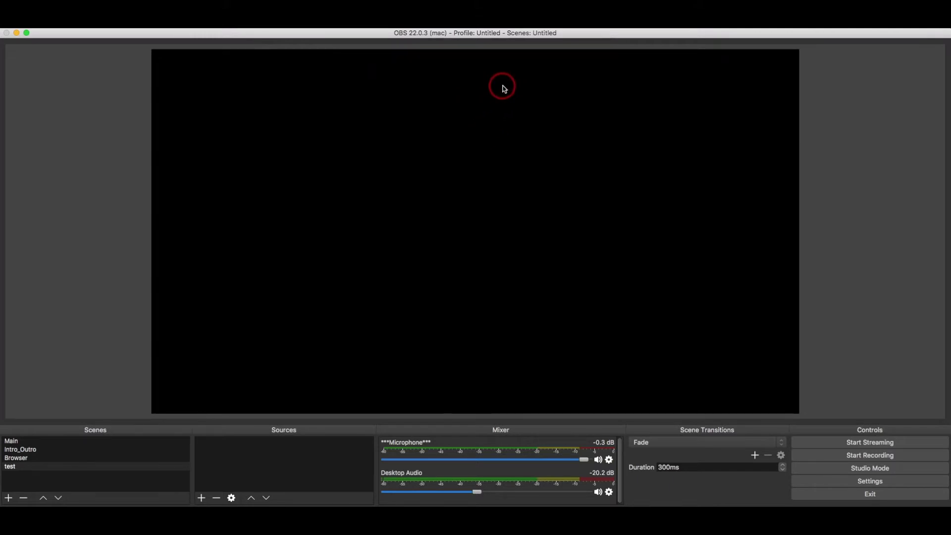
- With Sample Scene selected, add an Image source named 'Background'
click(124, 476)
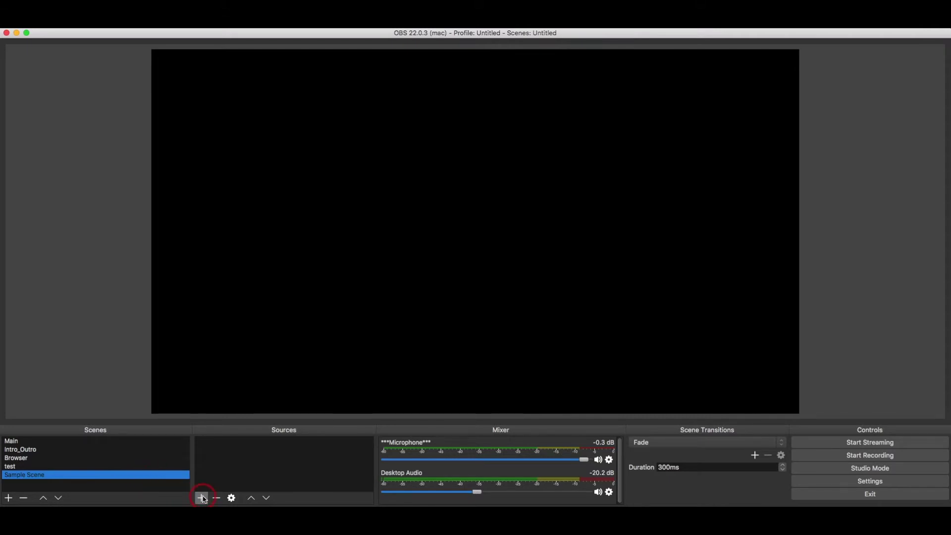
click(202, 496)
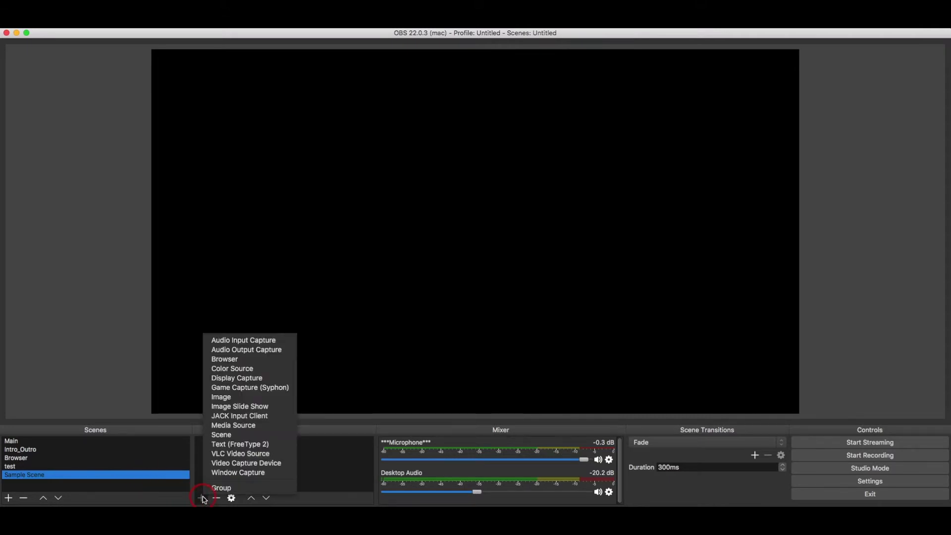
click(226, 405)
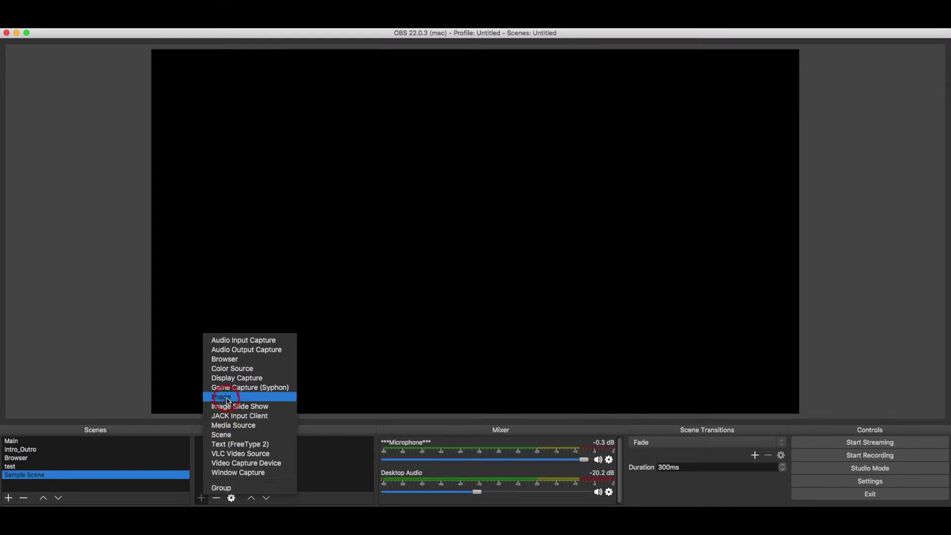
click(227, 399)
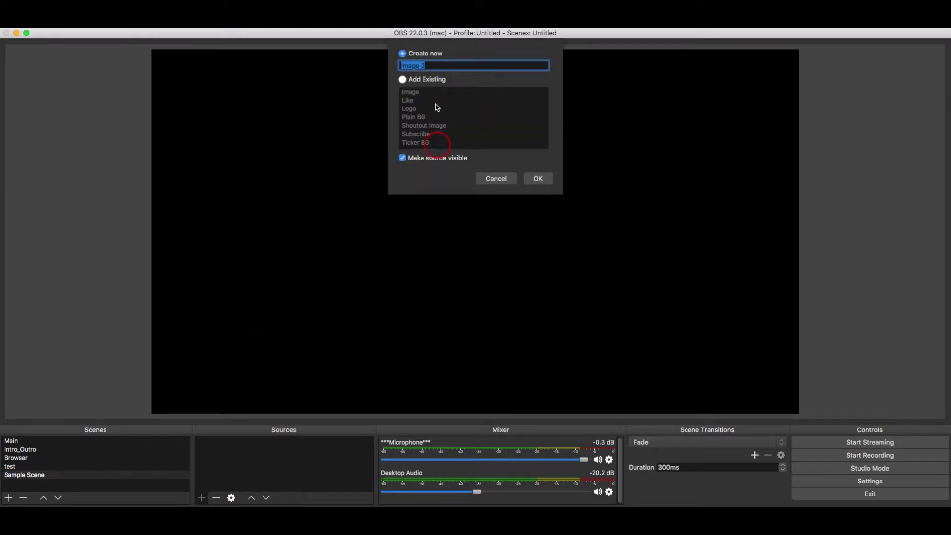
click(437, 67)
drag(425, 65, 403, 68)
text(B)
text(ack)
key(BackSpace)
key(BackSpace)
key(BackSpace)
text(ac)
text(kground)
click(538, 179)
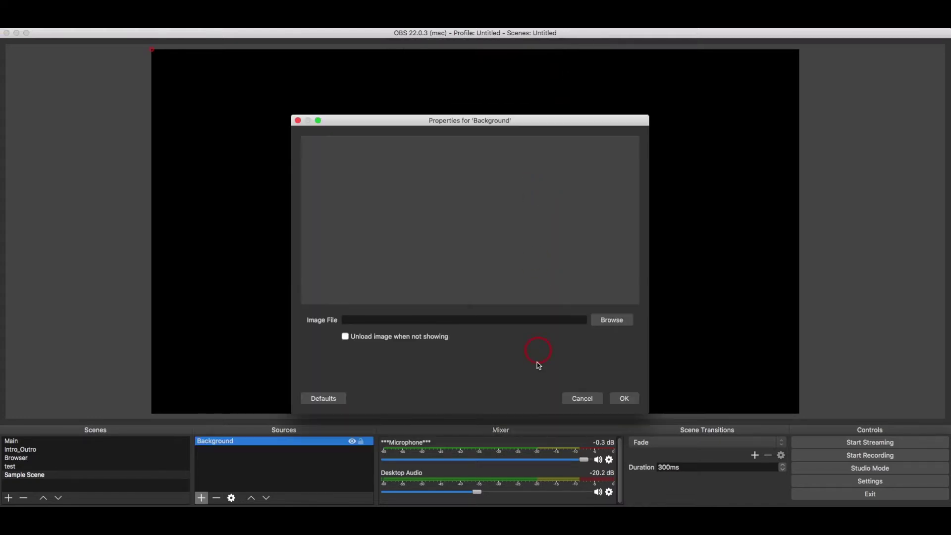
- Load BU Channel Art.png as the Background source's image
click(604, 327)
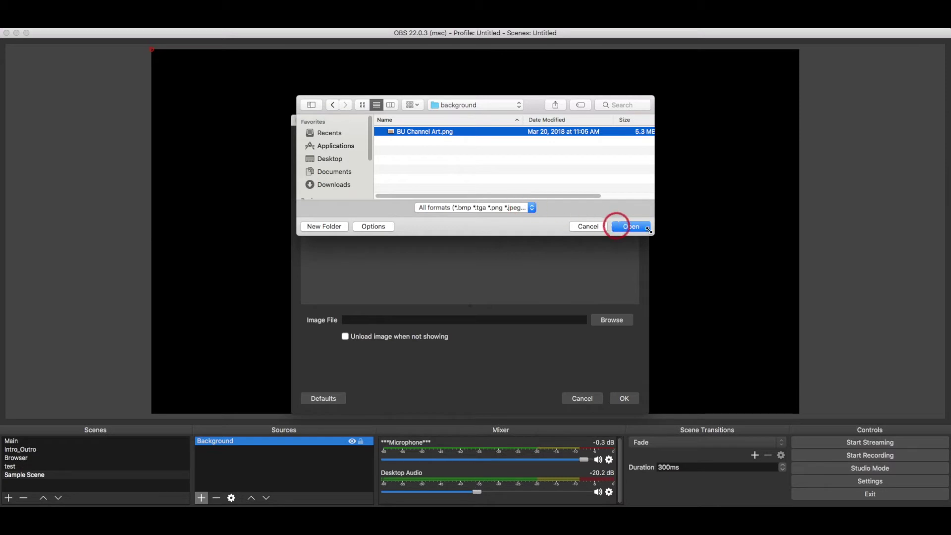
click(632, 227)
click(623, 400)
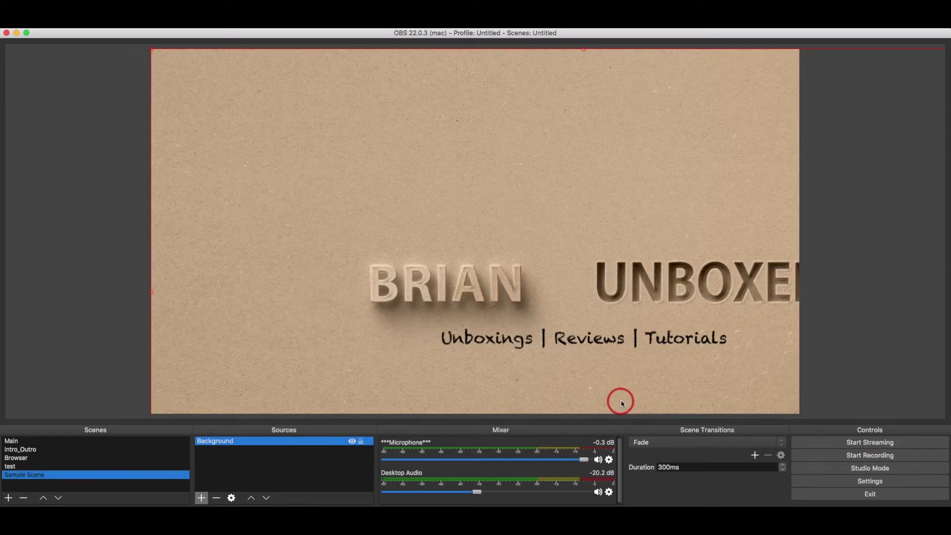
right_click(500, 235)
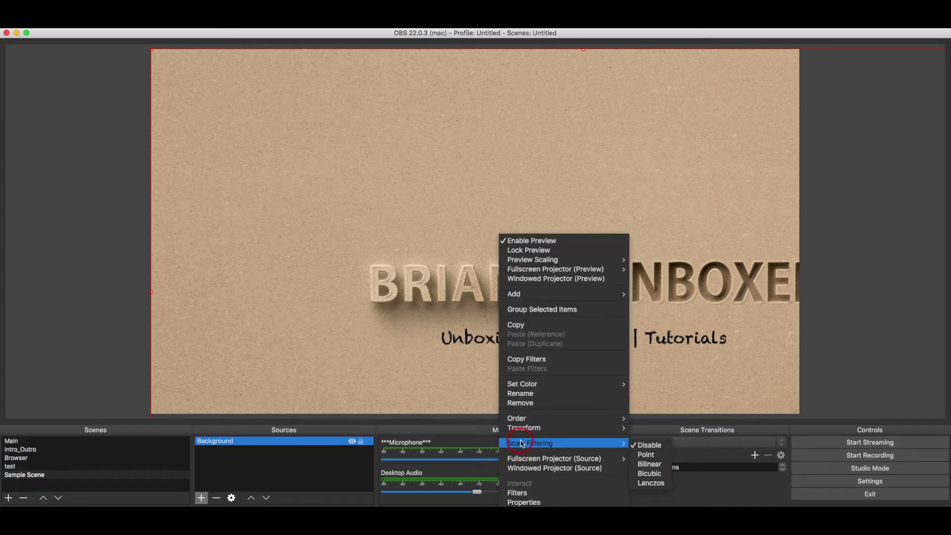
mouse_move(524, 427)
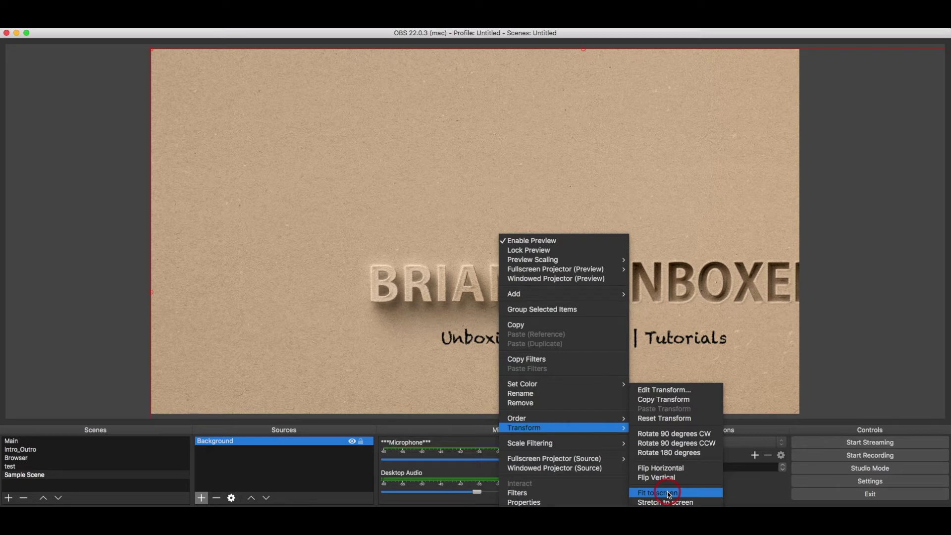
- Apply Transform > Fit to screen to the Background image
click(668, 494)
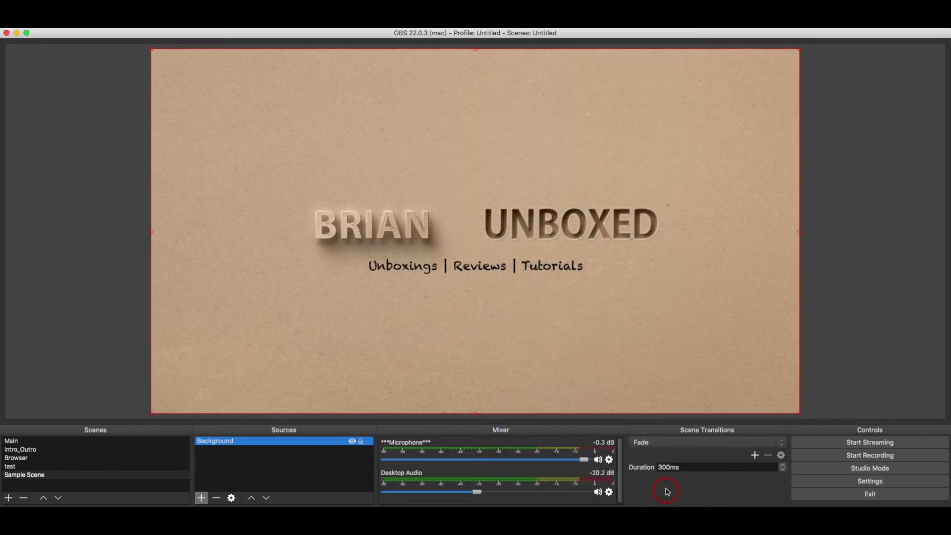
click(338, 471)
- Lock the Background source, make it visible again, then deselect it
click(361, 444)
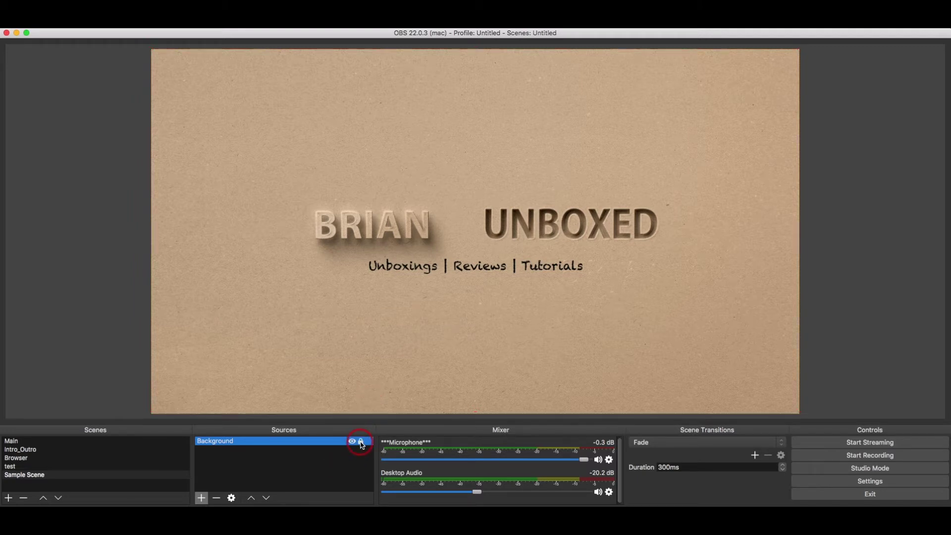
click(347, 469)
click(352, 444)
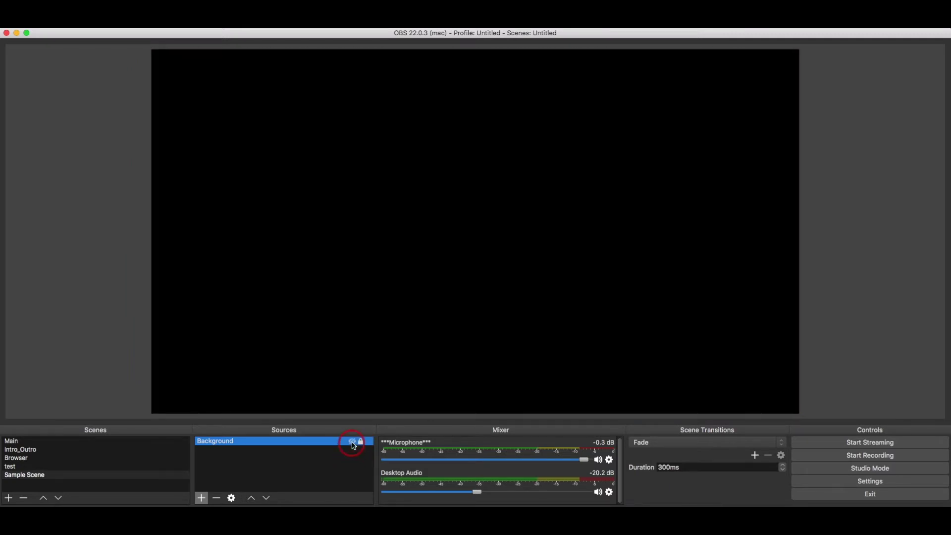
click(352, 442)
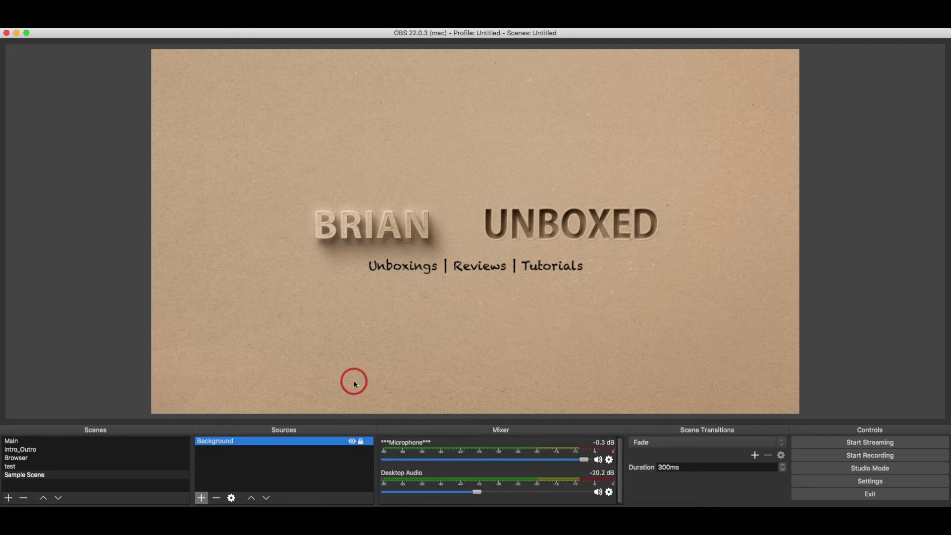
click(341, 478)
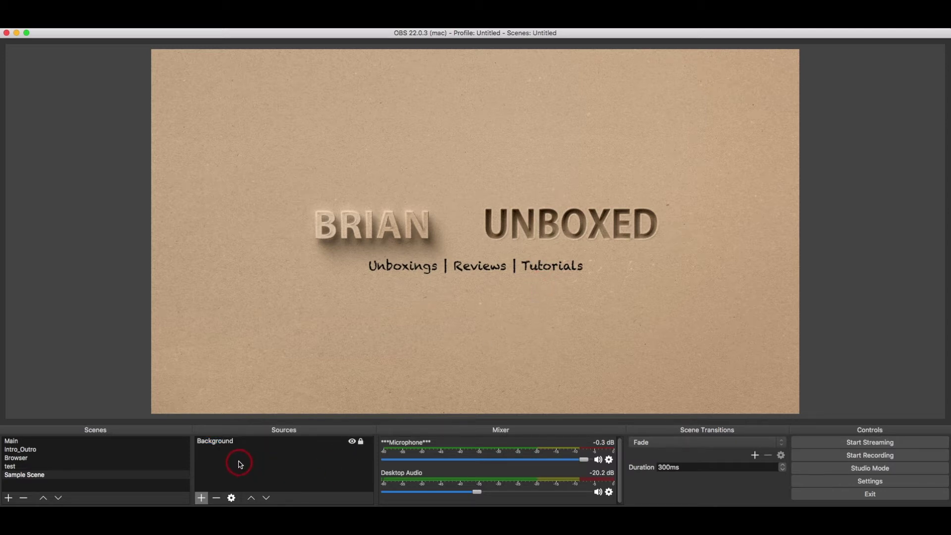
- Add a Text (FreeType 2) source named 'Sample Ticker'
click(205, 497)
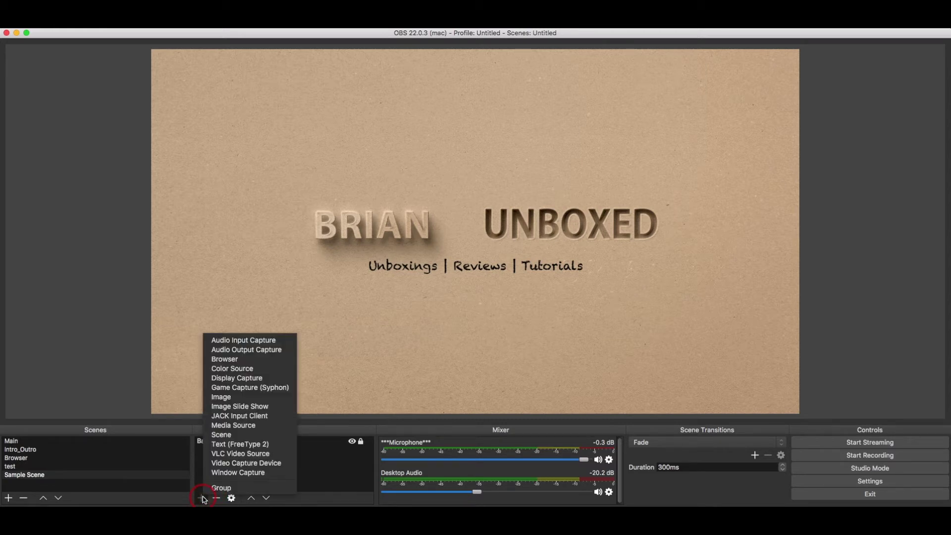
click(229, 445)
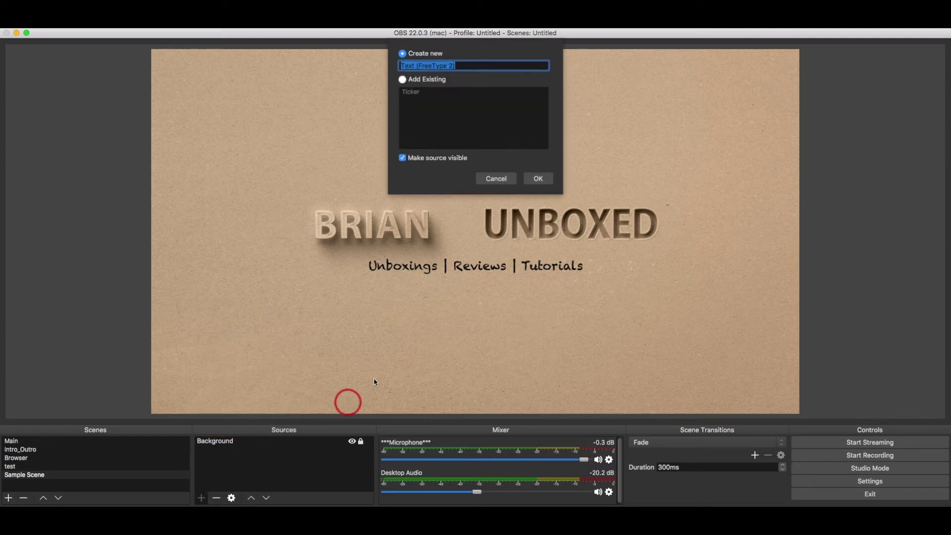
click(465, 66)
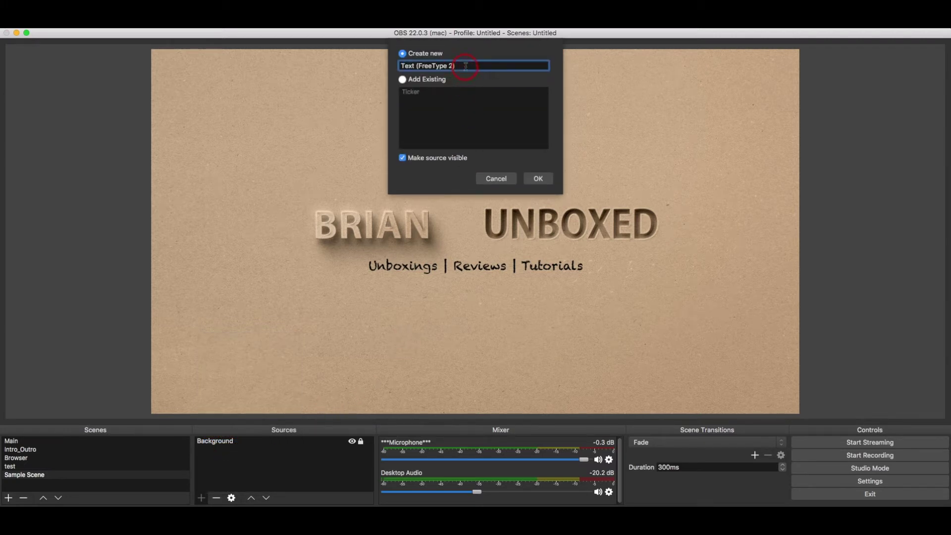
drag(464, 66, 402, 66)
text(Sa)
text(mple)
text( Ticker)
click(545, 181)
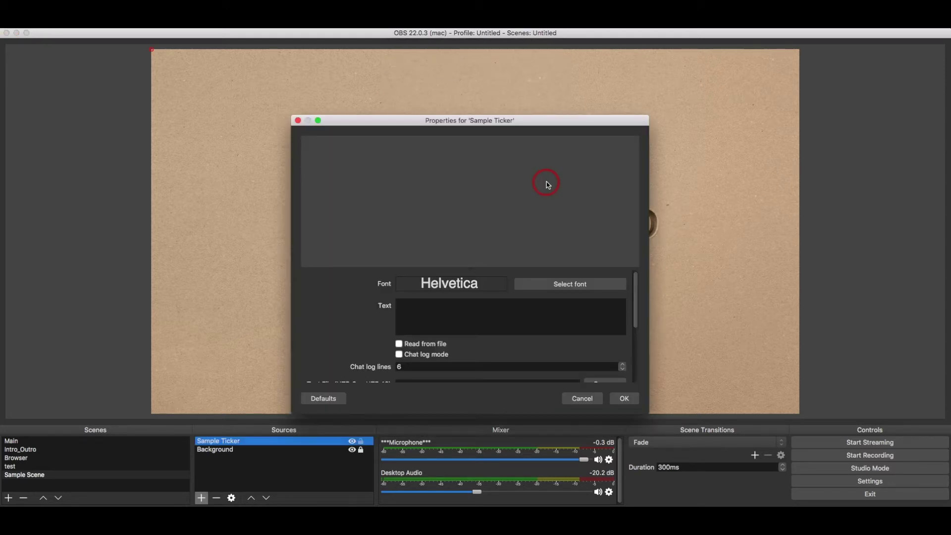
- Keep the Helvetica font and set the text to 'Welcome To Brian Unboxed!'
click(554, 288)
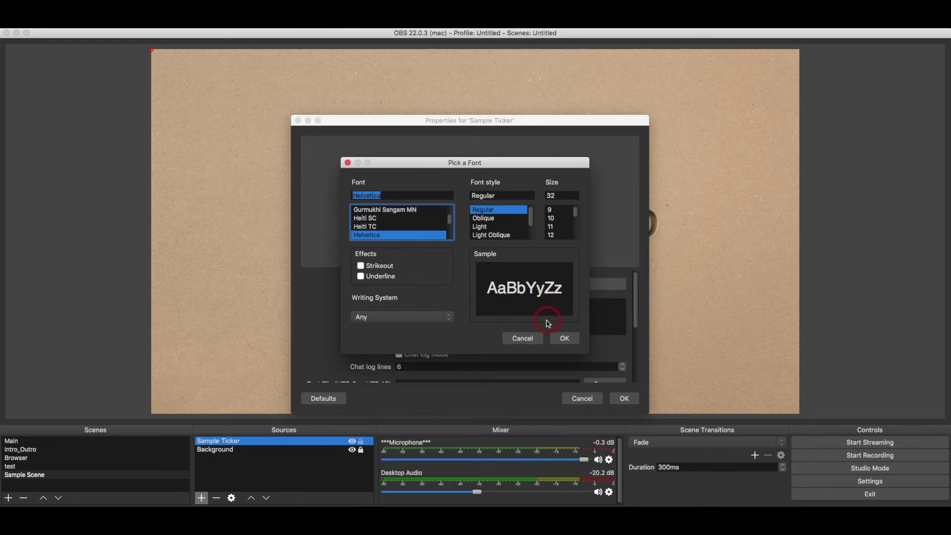
click(537, 339)
click(537, 339)
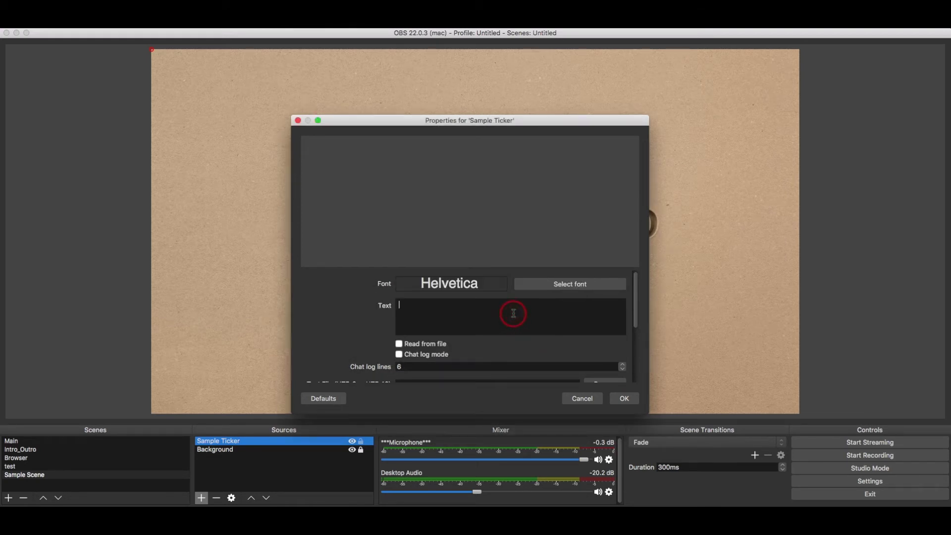
text(Welcome)
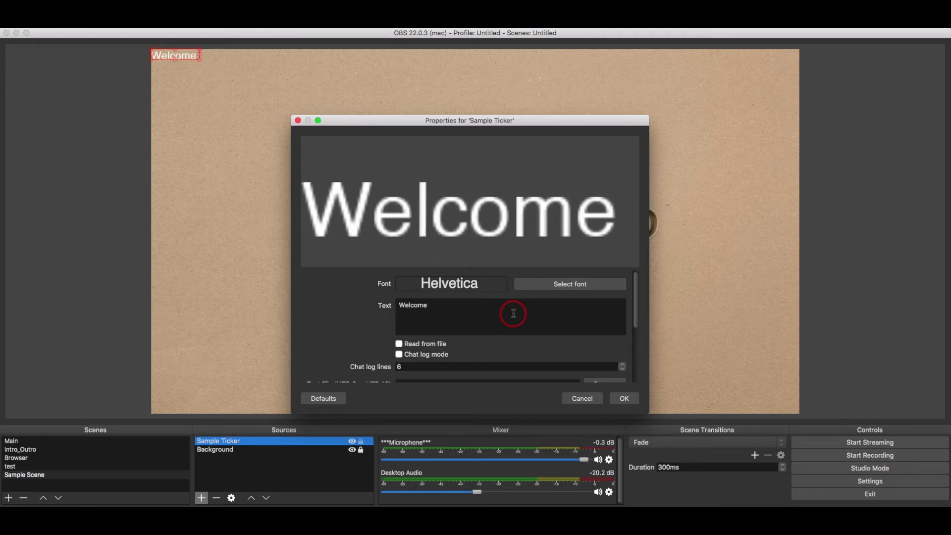
text( To Bri)
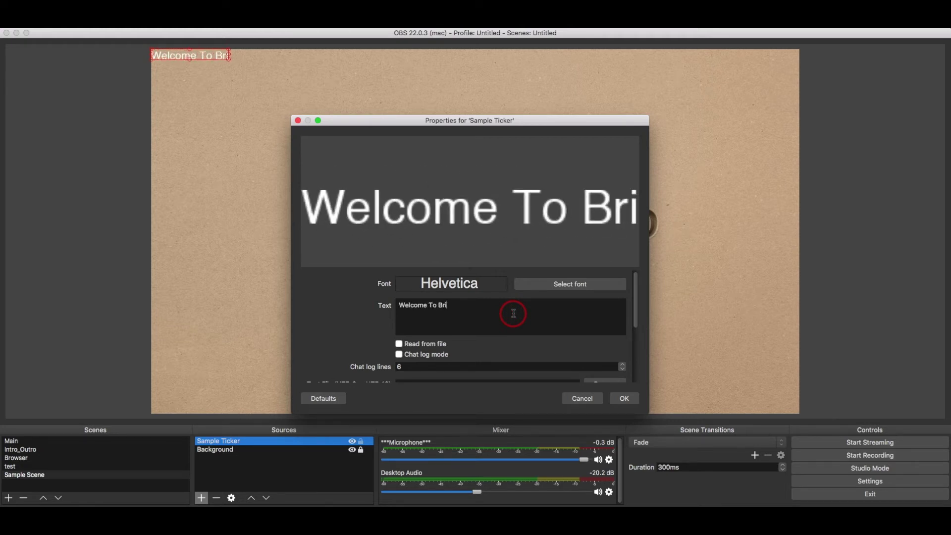
text(an Unboxed)
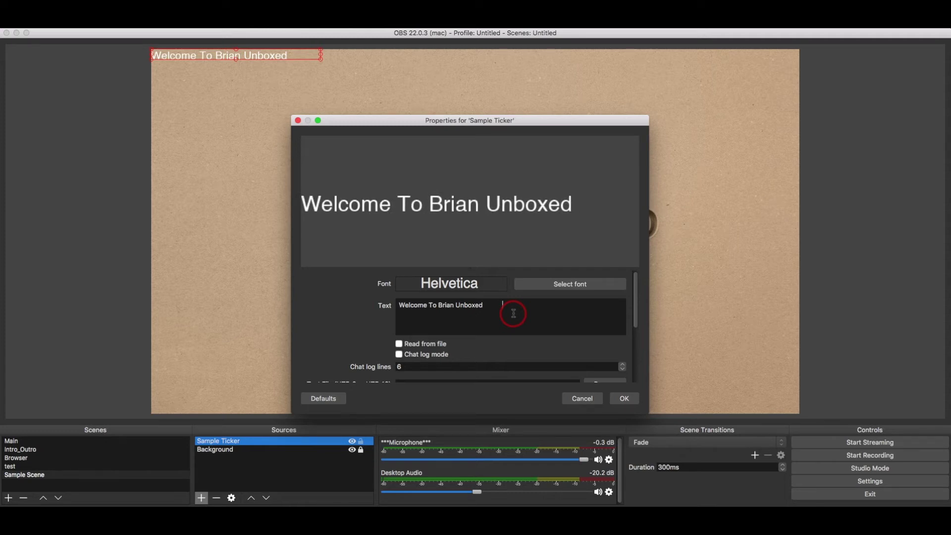
key(BackSpace)
key(BackSpace)
key(BackSpace)
key(BackSpace)
key(BackSpace)
key(BackSpace)
key(BackSpace)
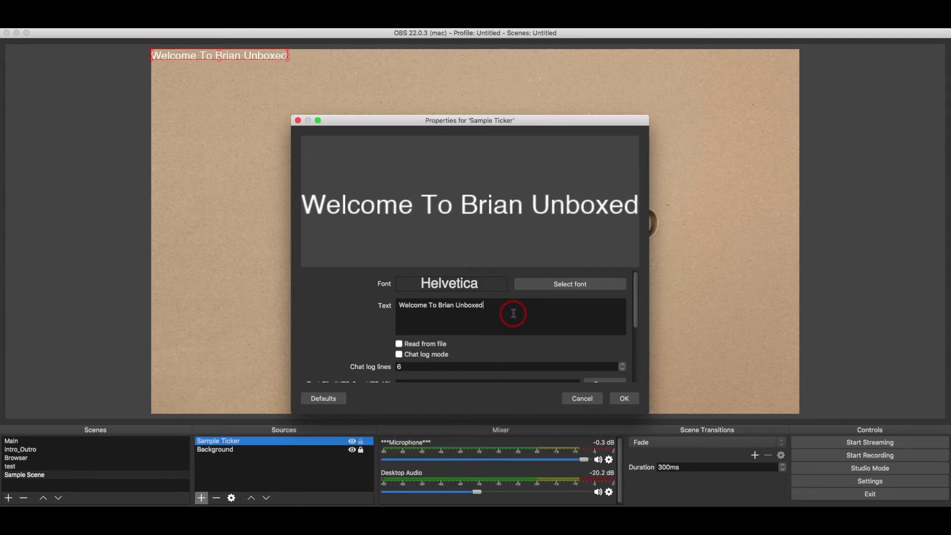
text(!)
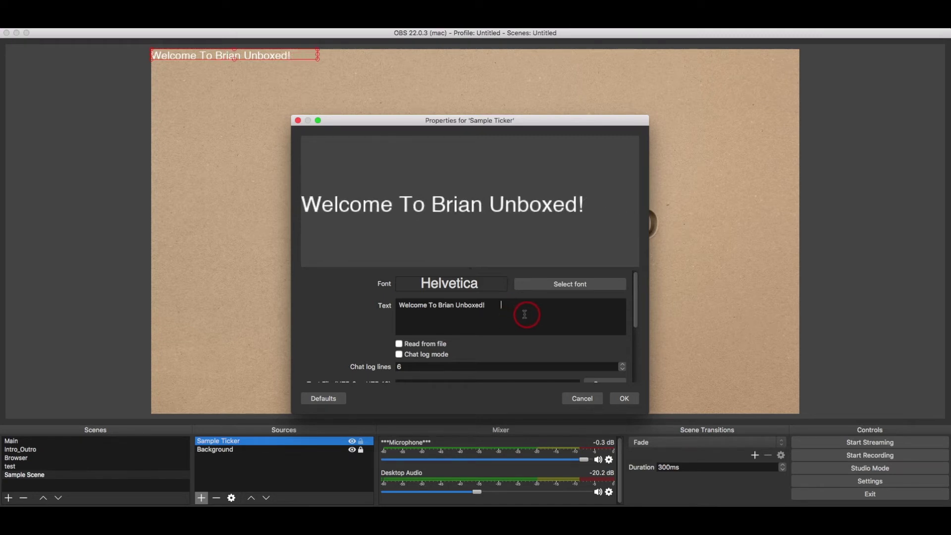
drag(635, 297, 635, 359)
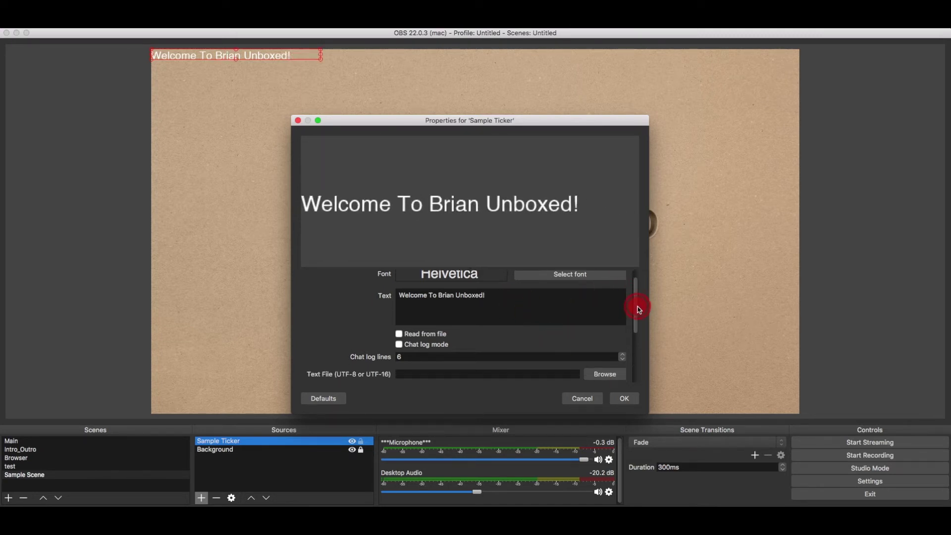
- Set the ticker's Color 1 to green #319350 and confirm the properties
click(553, 301)
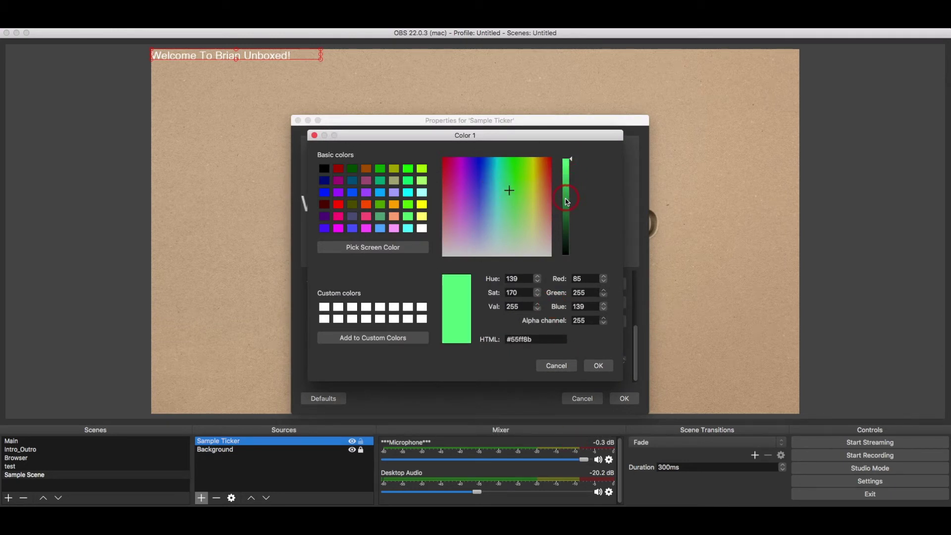
drag(573, 164, 571, 199)
click(597, 366)
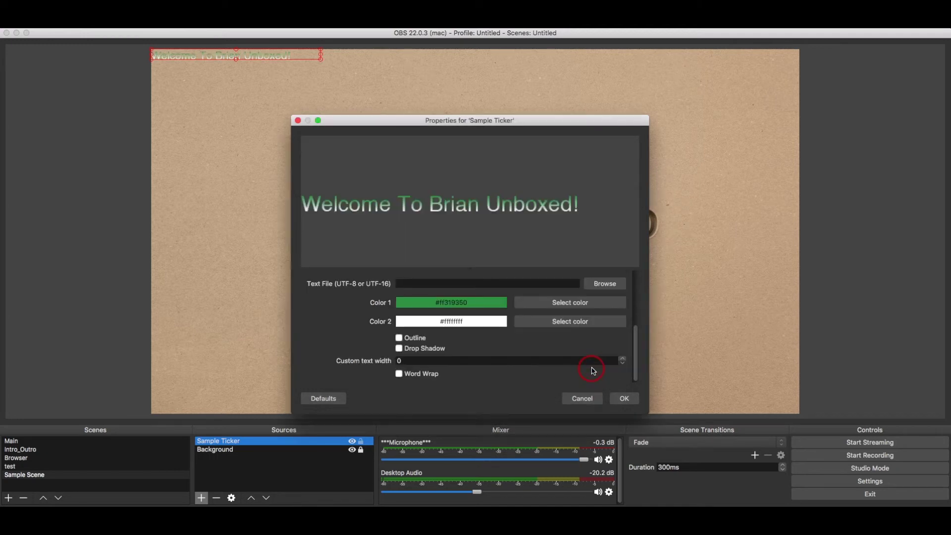
click(622, 400)
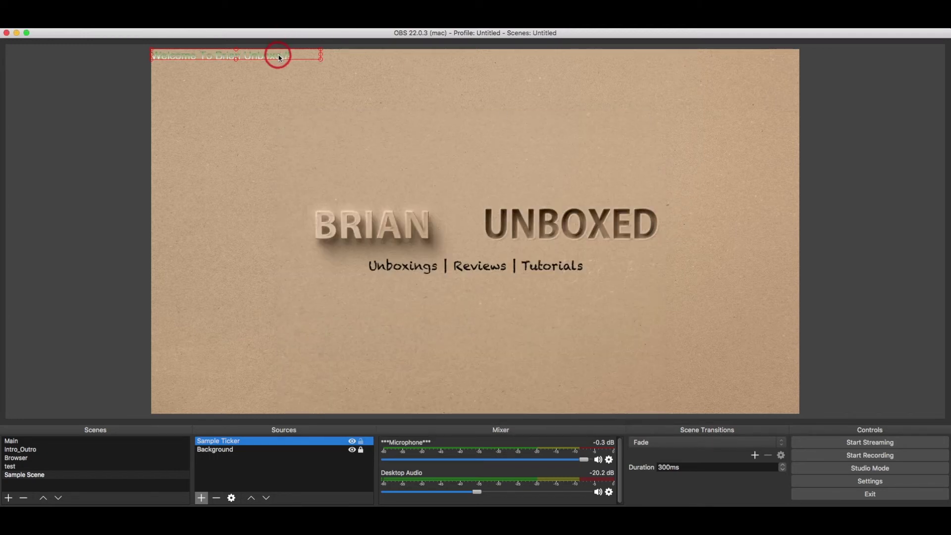
- Move the ticker text to the bottom centre of the canvas and lock it
drag(270, 58, 556, 363)
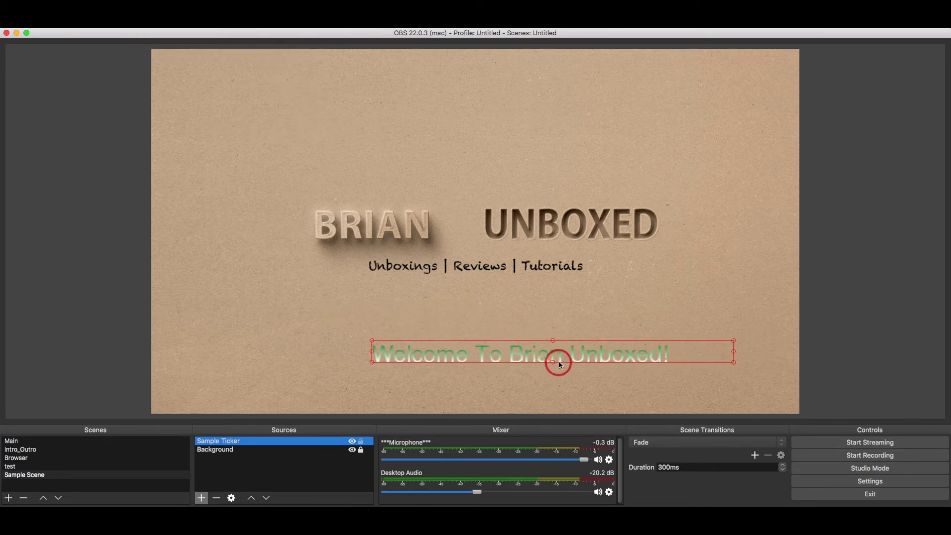
mouse_move(557, 364)
mouse_down()
mouse_move(481, 382)
mouse_move(478, 393)
mouse_up()
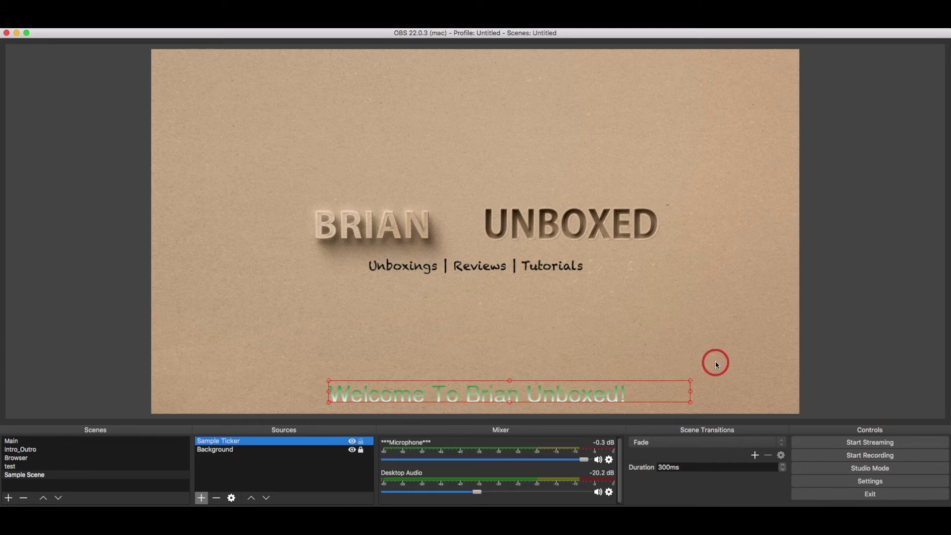
click(360, 441)
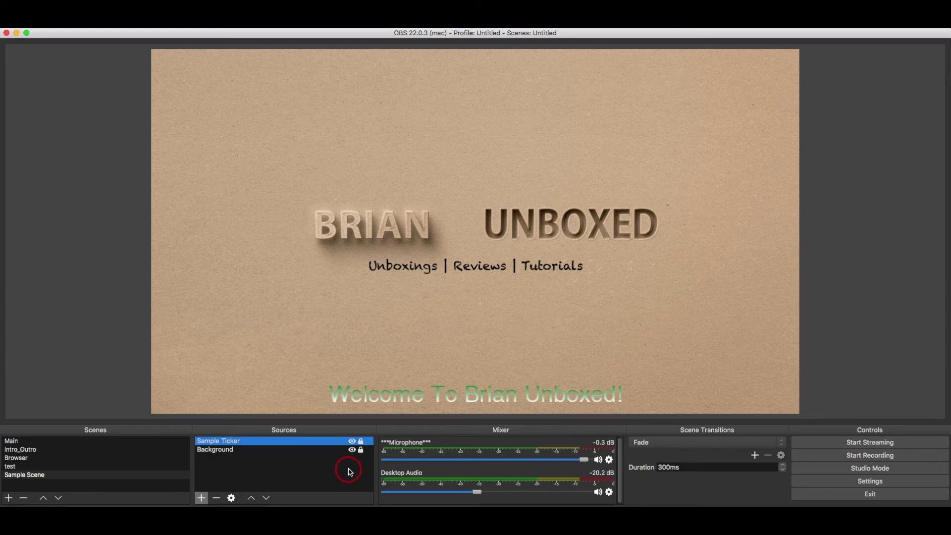
- Open Sample Ticker's filters and add a Scroll filter under its default name
right_click(305, 444)
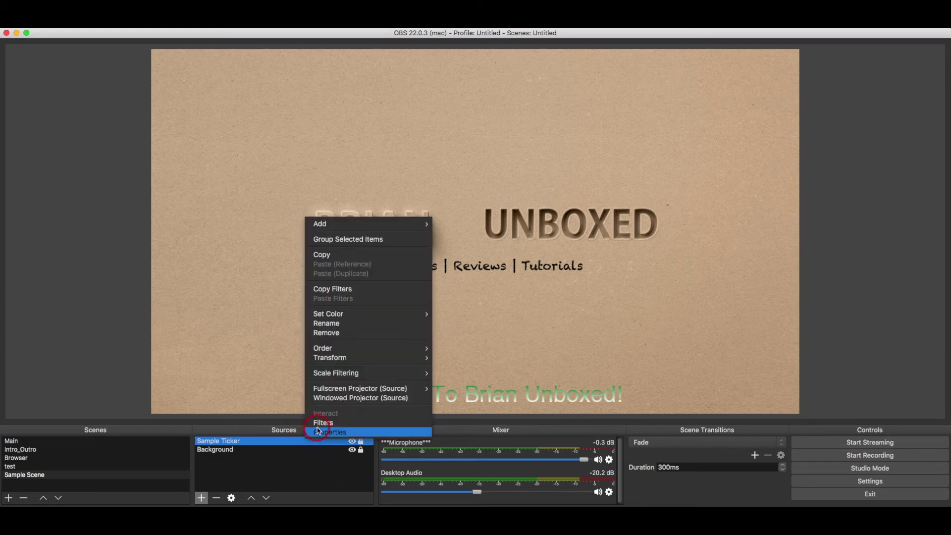
click(318, 423)
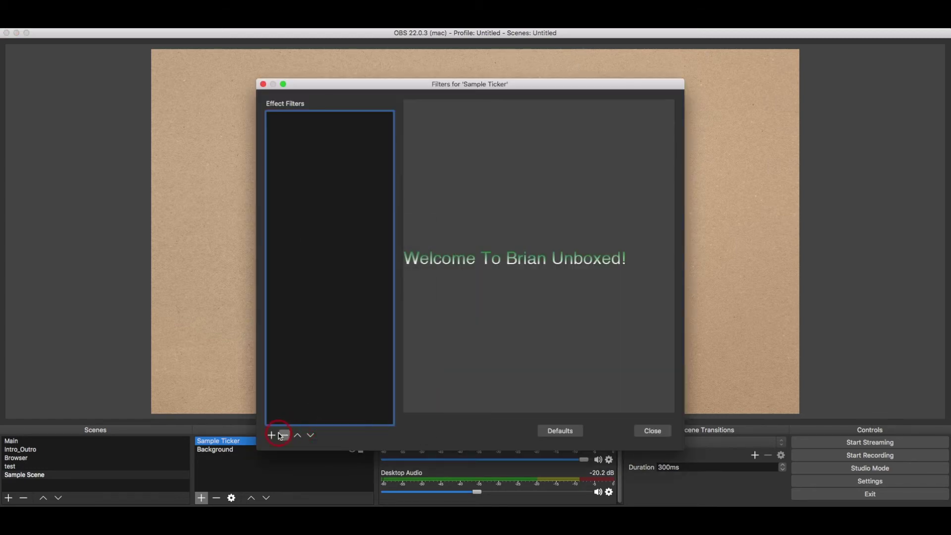
click(272, 434)
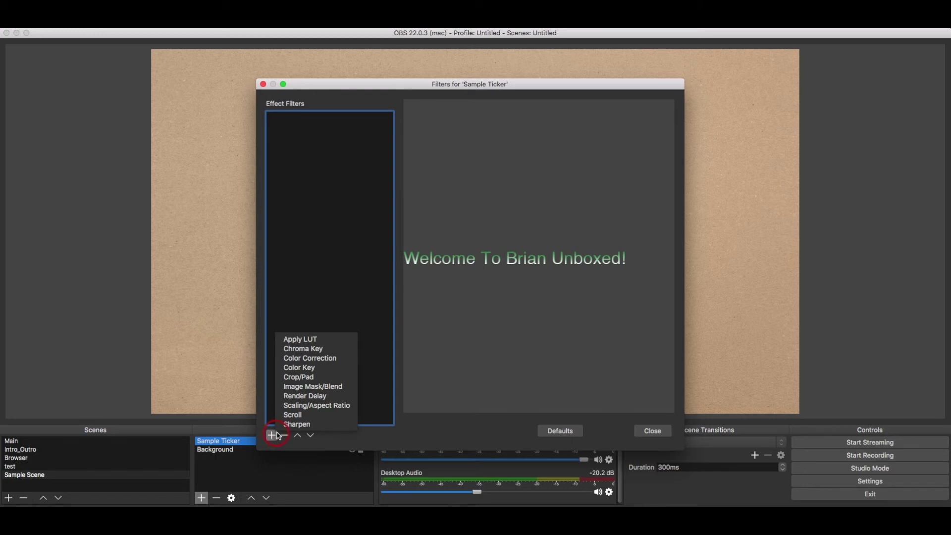
click(300, 419)
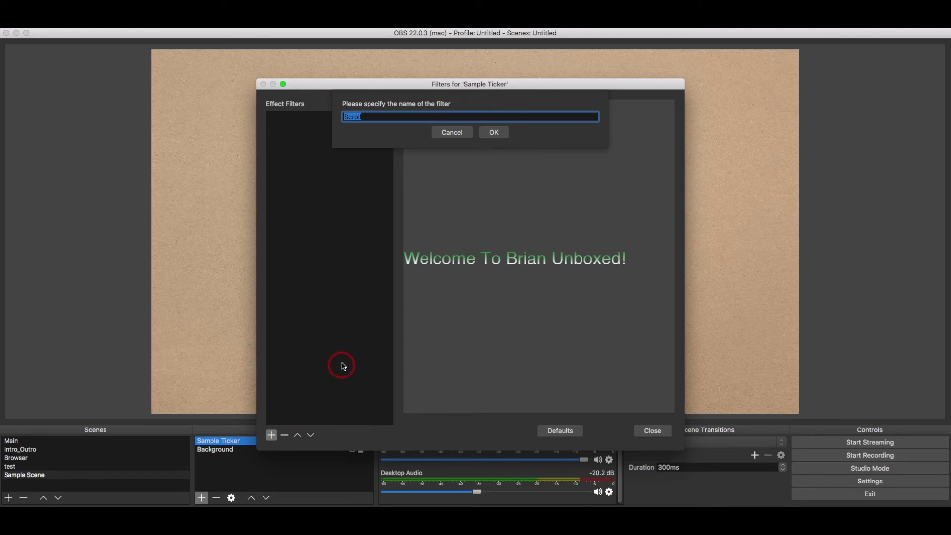
click(491, 134)
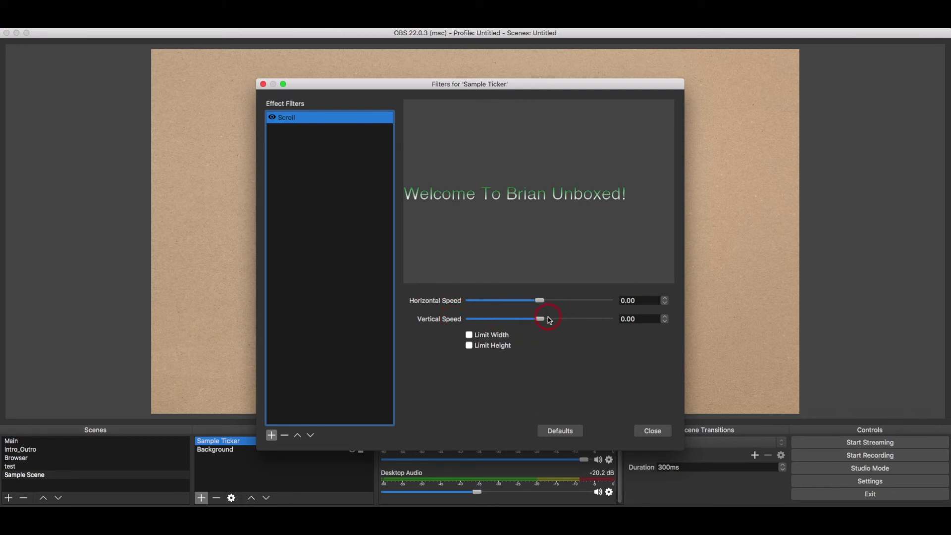
- Reset the Scroll filter to defaults, set Horizontal Speed to 23, and close Filters
drag(540, 319, 541, 321)
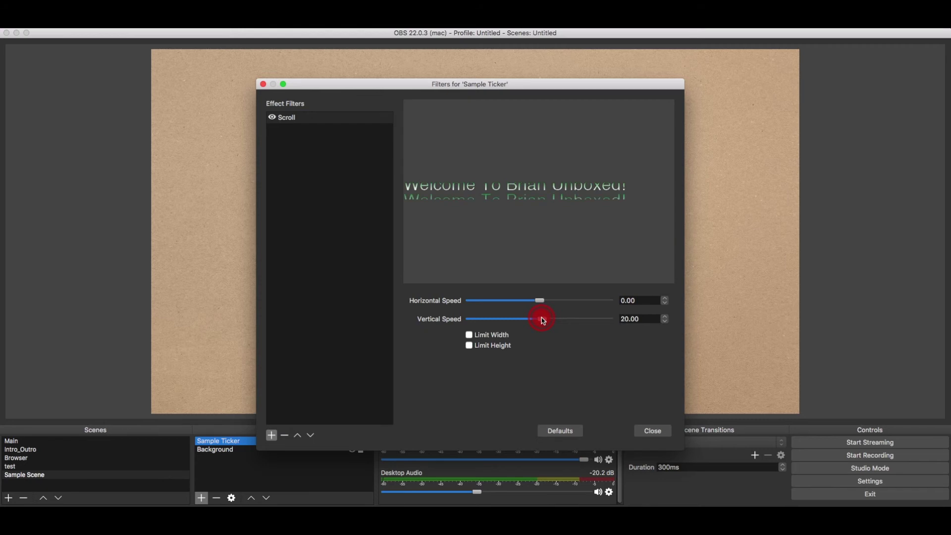
drag(542, 320, 537, 320)
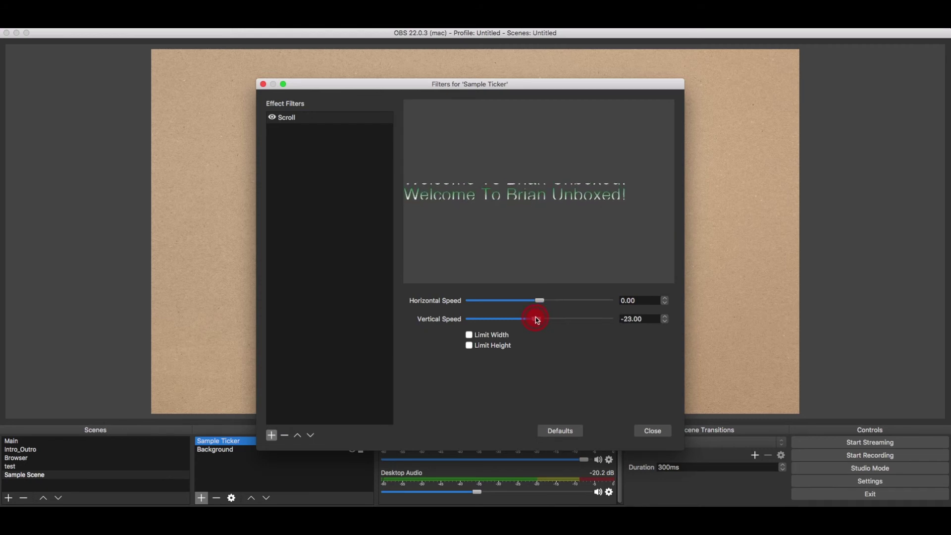
drag(536, 321, 538, 320)
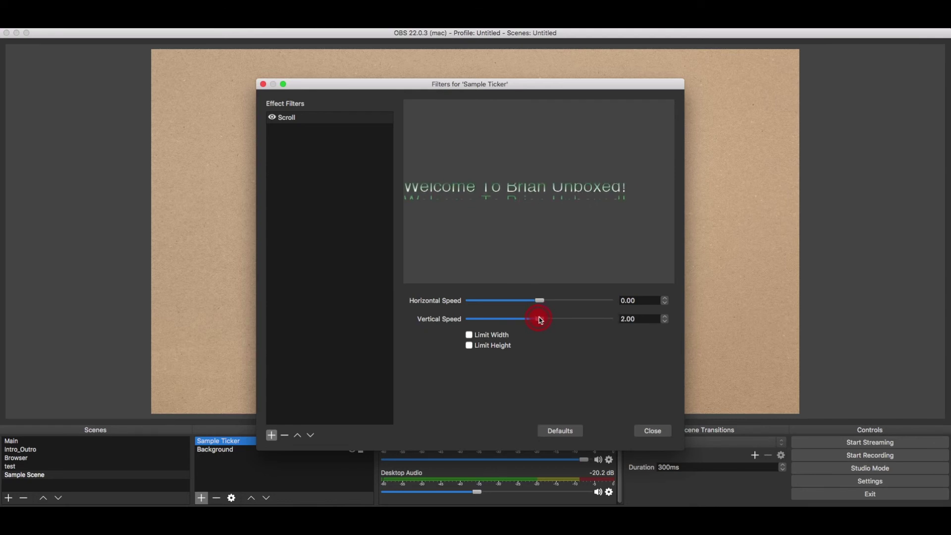
click(625, 318)
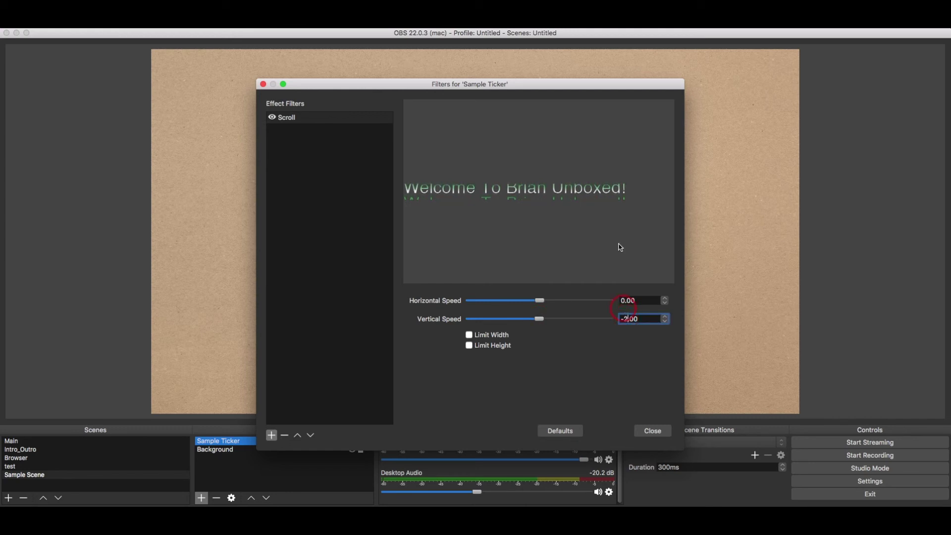
click(559, 429)
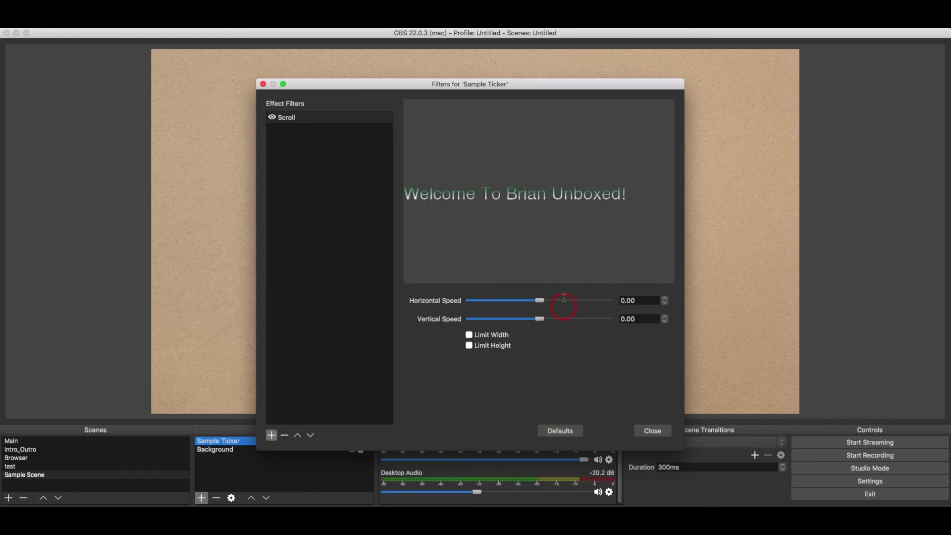
drag(539, 300, 543, 300)
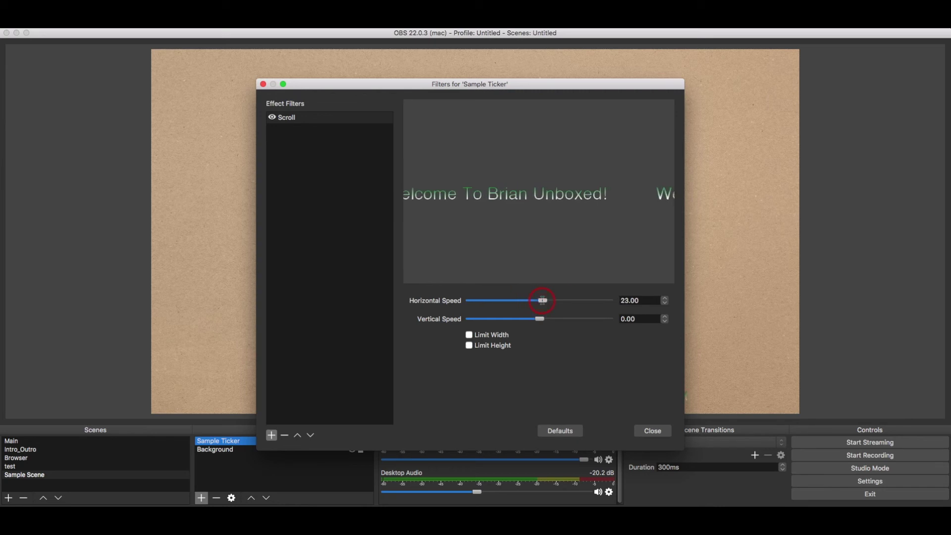
click(648, 432)
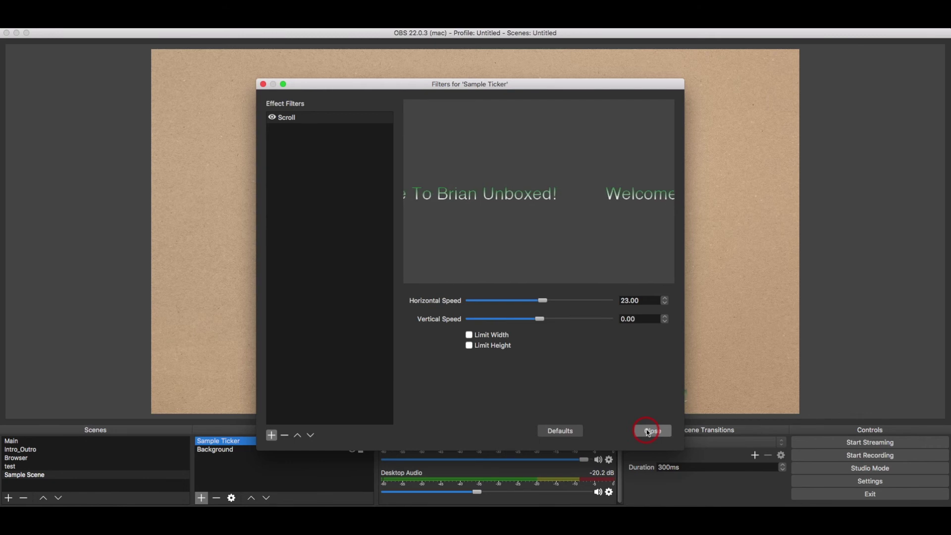
click(648, 431)
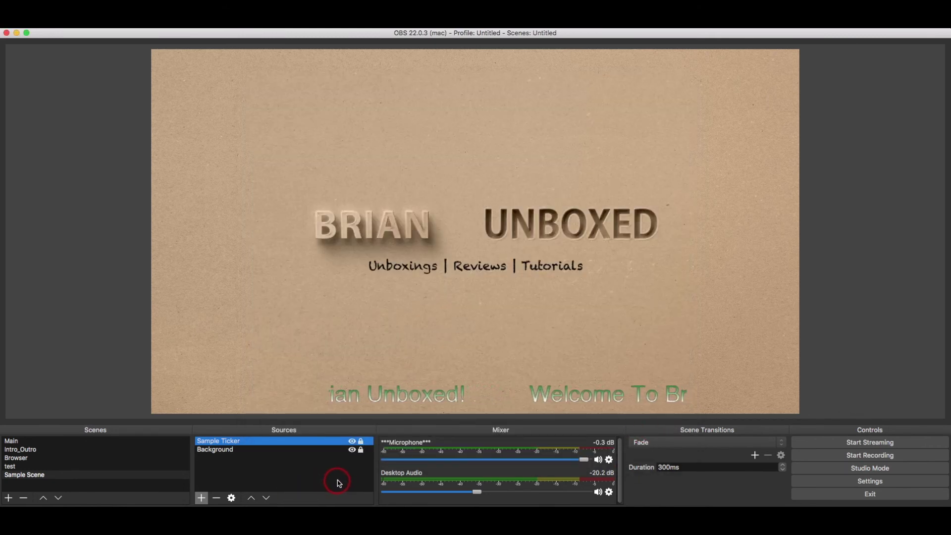
- Briefly hide and reshow the Background image, nudge the green ticker left, and lock it
click(353, 450)
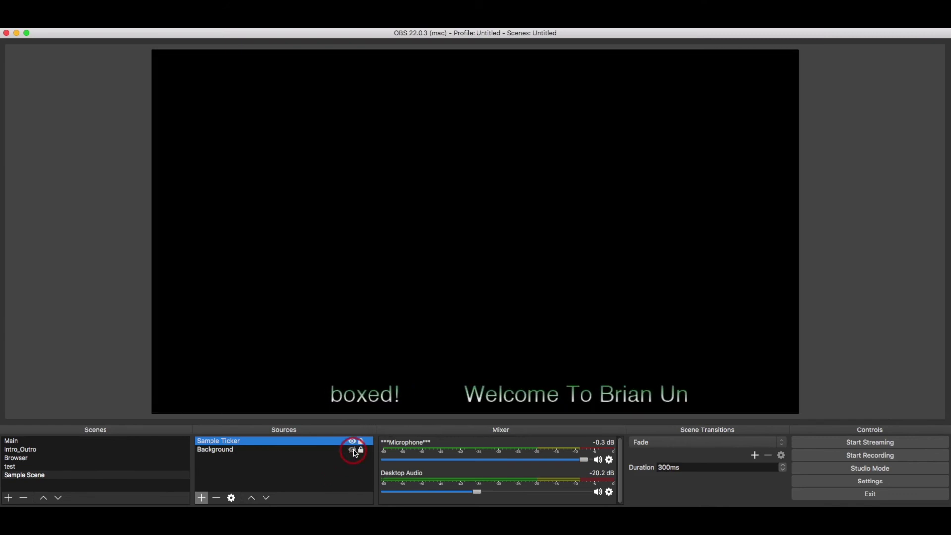
click(353, 451)
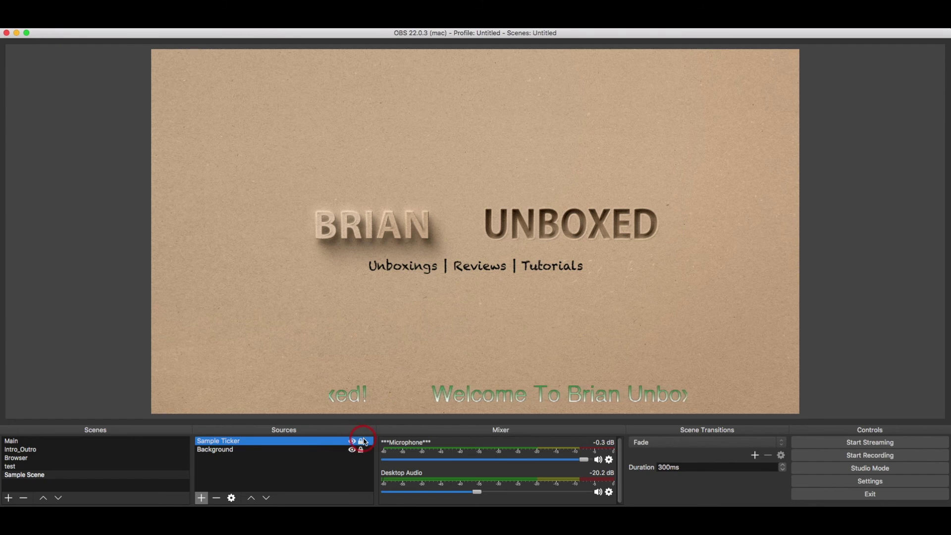
drag(429, 394, 405, 393)
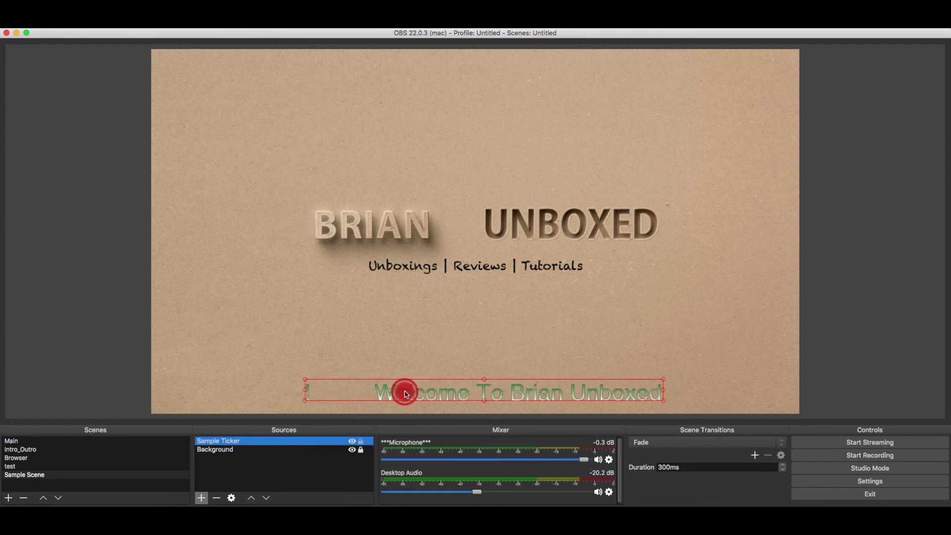
click(361, 441)
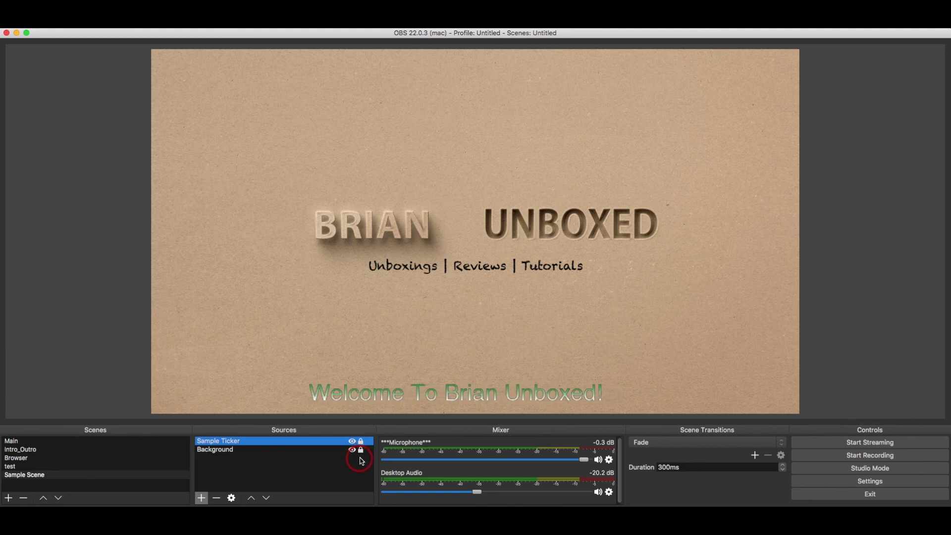